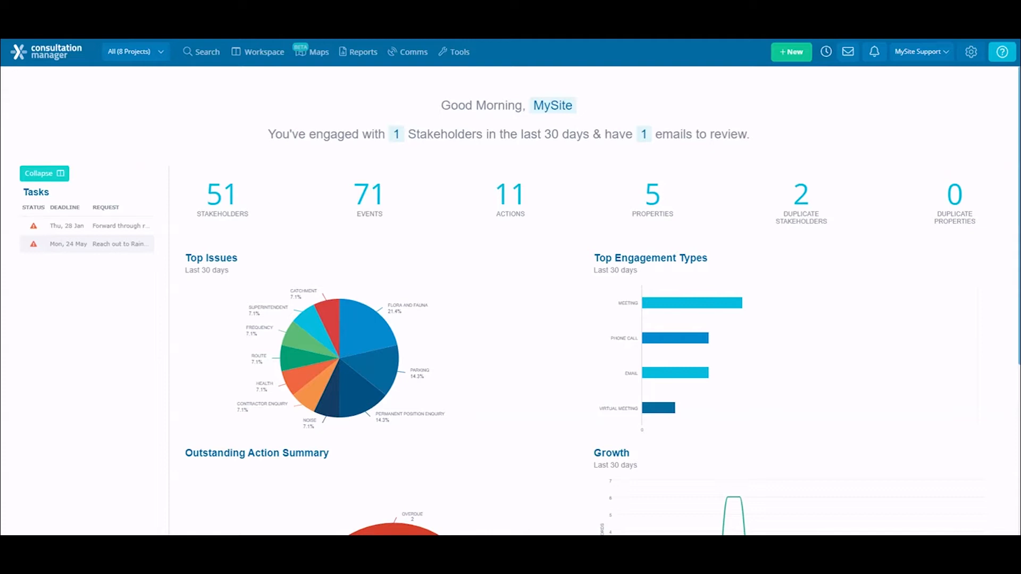
Step: Search the Events records and open the Noise complaint email event dated 24/05/2021 05:16
click(202, 52)
click(133, 86)
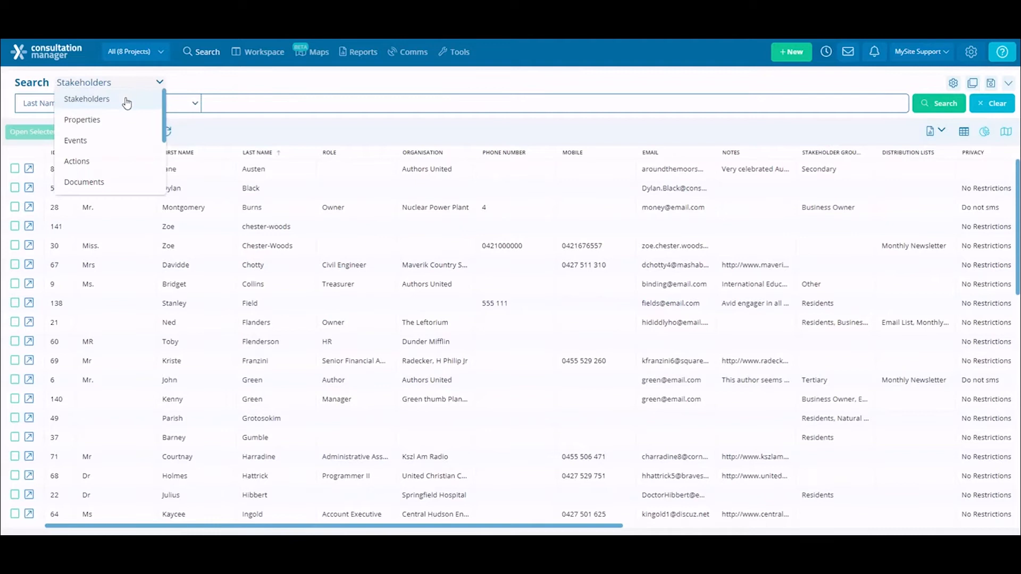
click(118, 139)
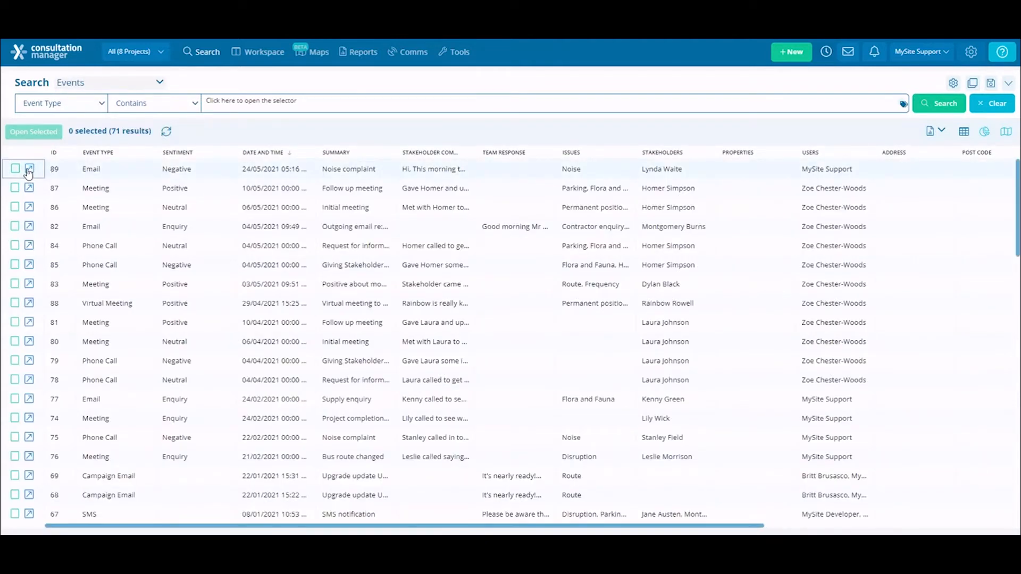
click(29, 171)
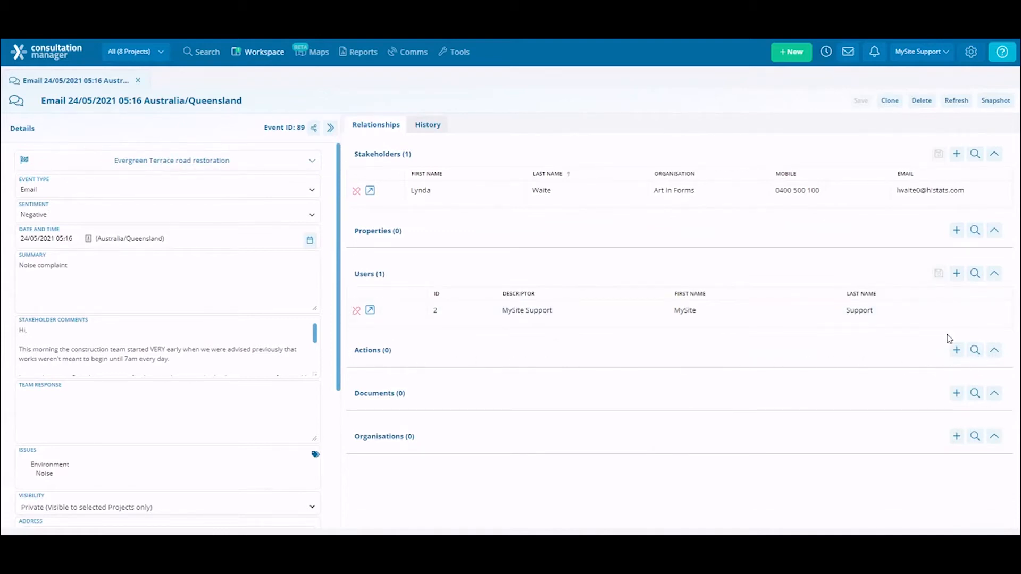
Step: Add a new action to the event and select the Evergreen Terrace road restoration project for it
click(957, 351)
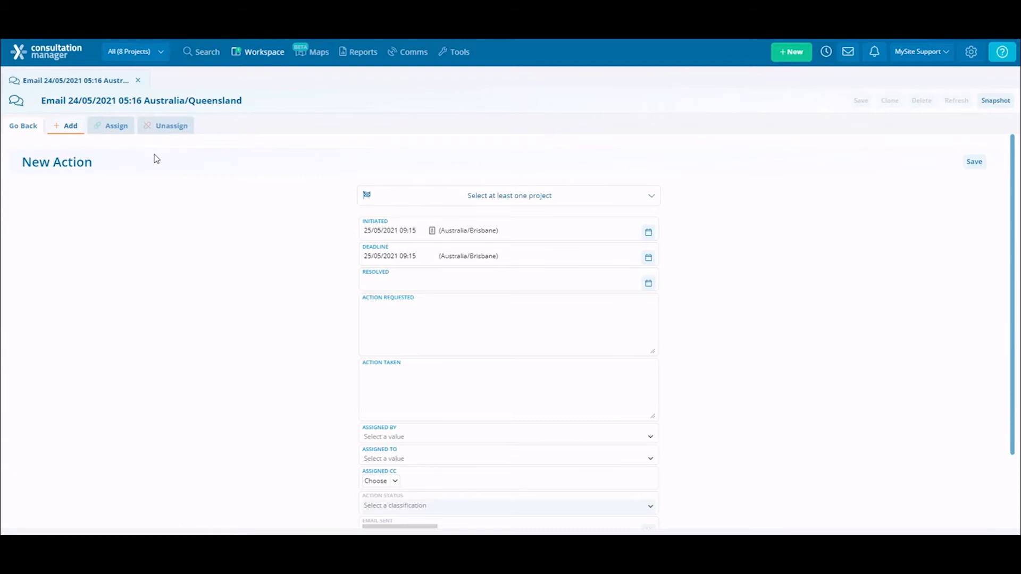
click(490, 200)
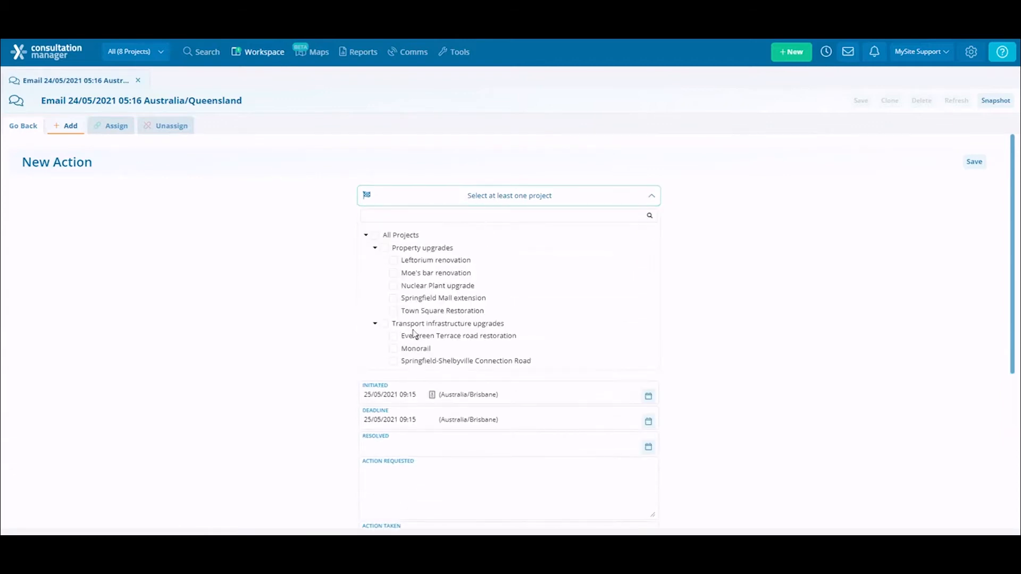
click(393, 336)
click(522, 202)
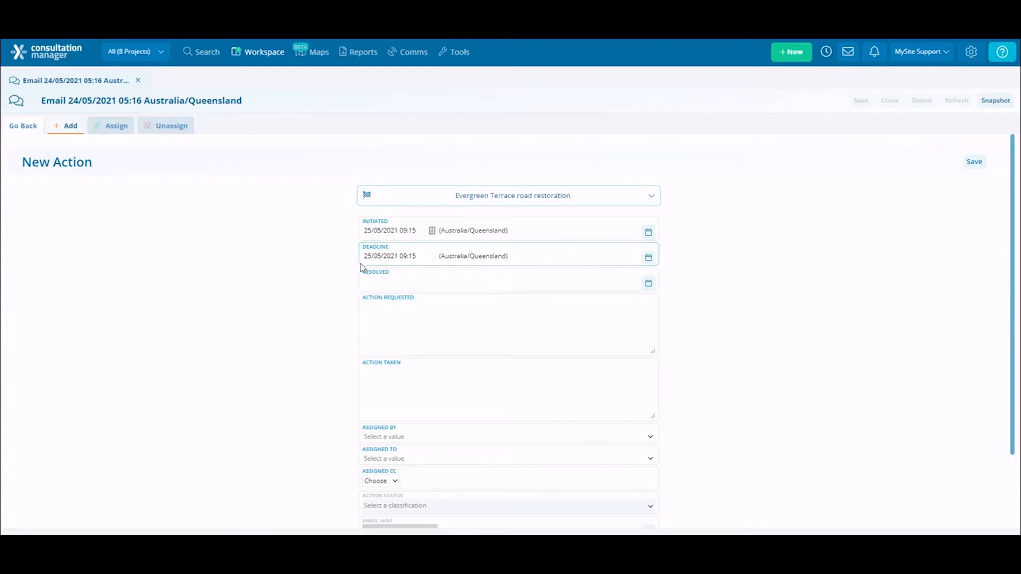
Step: Set the new action's deadline to 28/05/2021 09:00
click(649, 259)
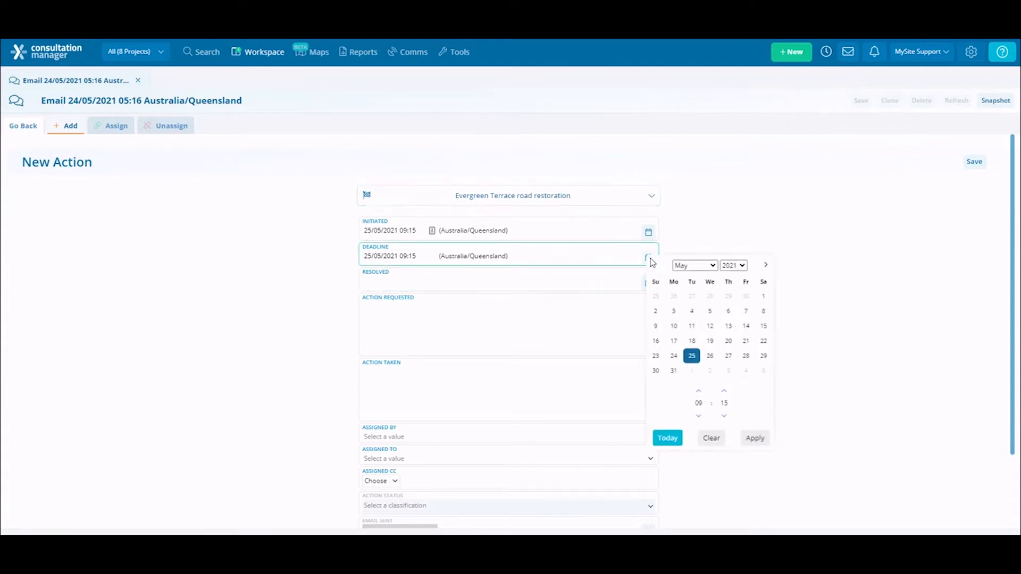
click(746, 356)
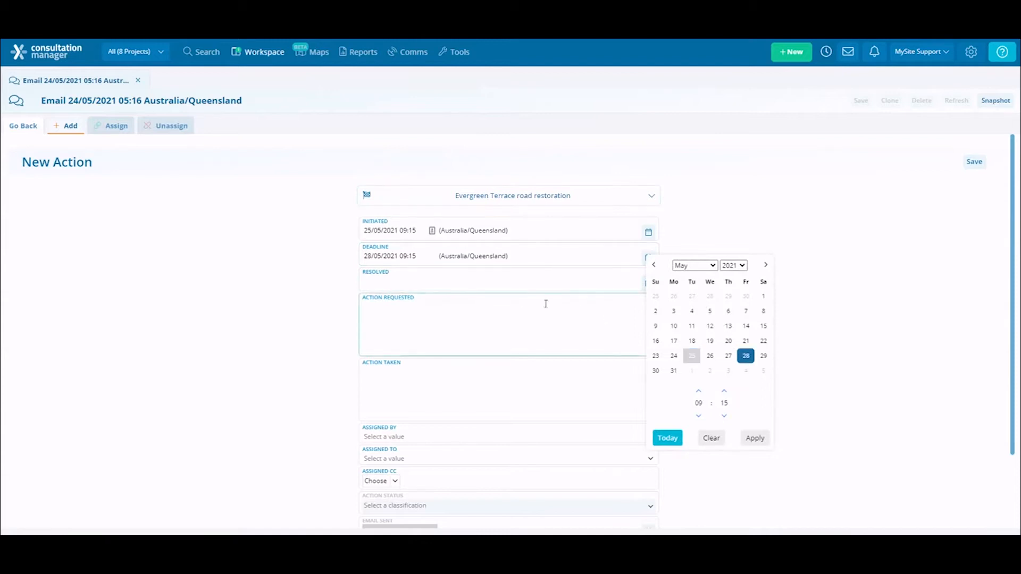
click(418, 256)
key(BackSpace)
key(BackSpace)
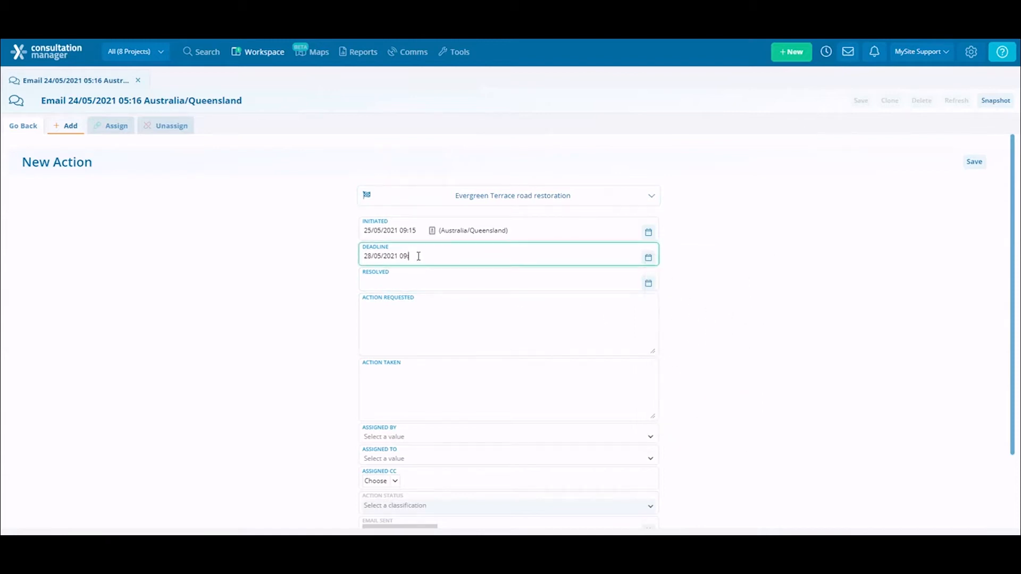
text(:00)
click(674, 263)
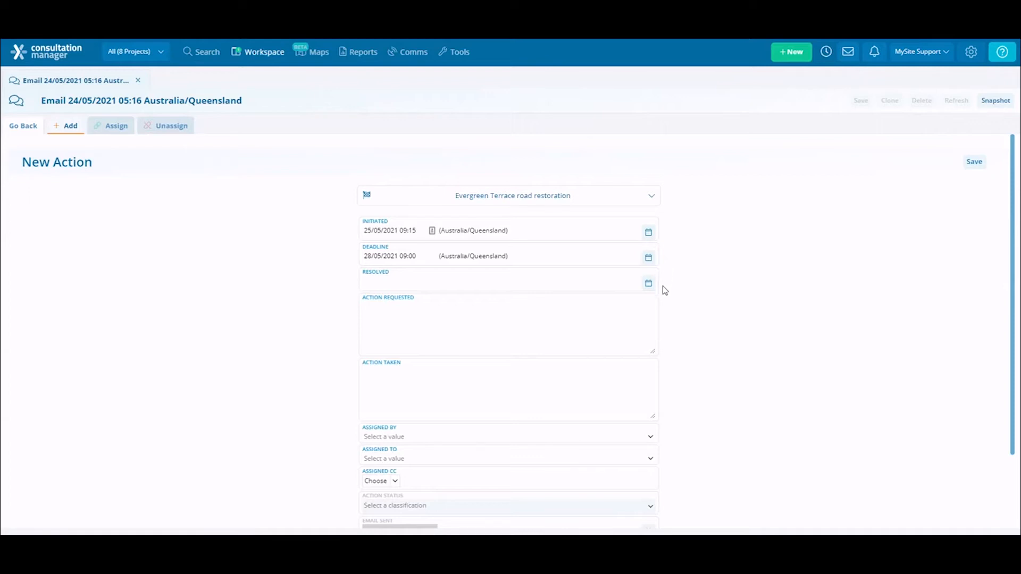
Step: Enter the requested action: follow up with road Construction team on 24th May start, give written warning if prior to 7am, get back to Stakeholder with outcome
click(644, 298)
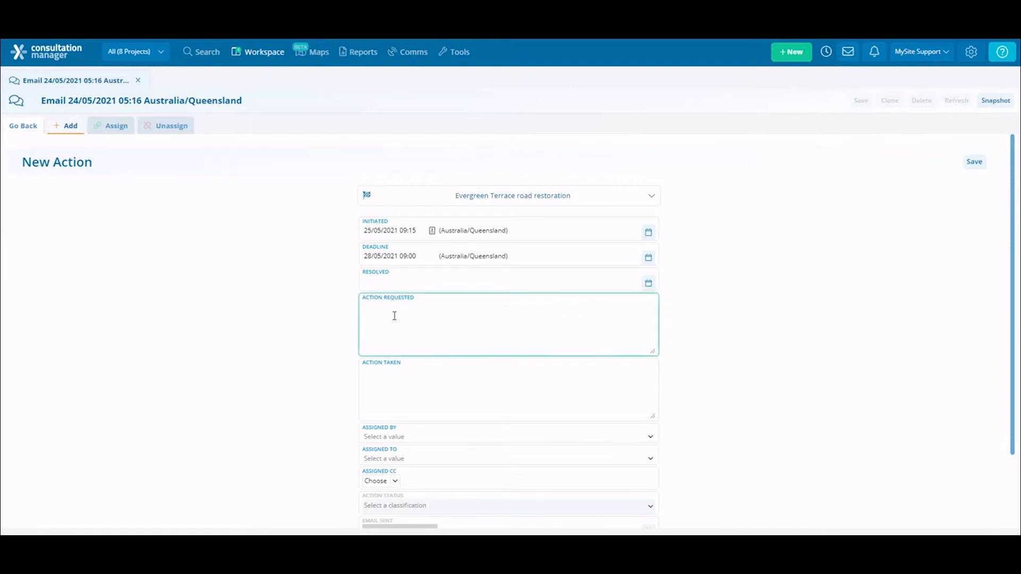
text(Follow up with road Construction team to see when construction started on 24th May. If it was prior to 7am, give the team a written warning. Get back to Stakeholder with outcome.)
click(692, 342)
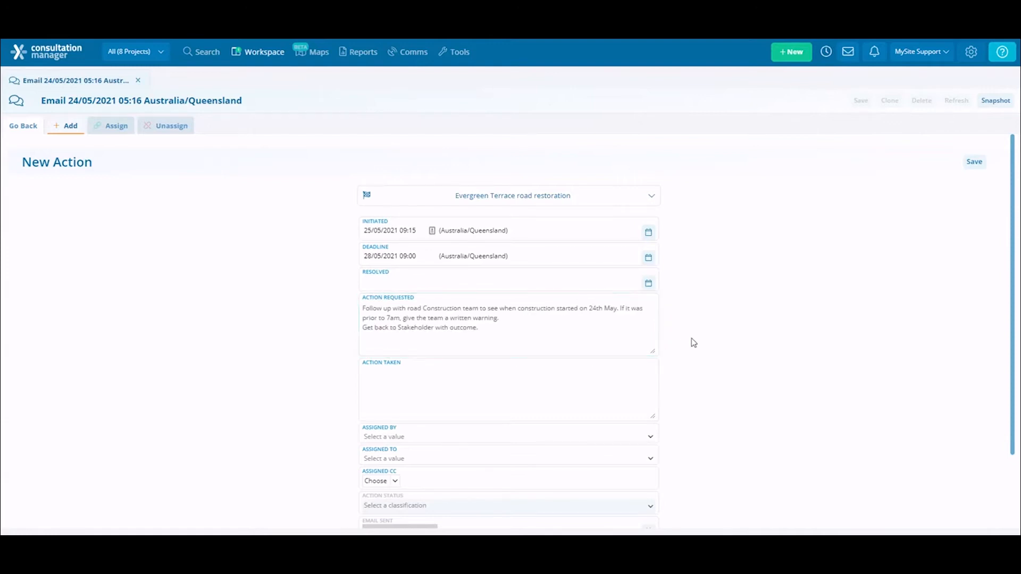
Step: Assign the action to MySite Developer and add CM Support as the assigned CC
scroll(692, 342, down, 1)
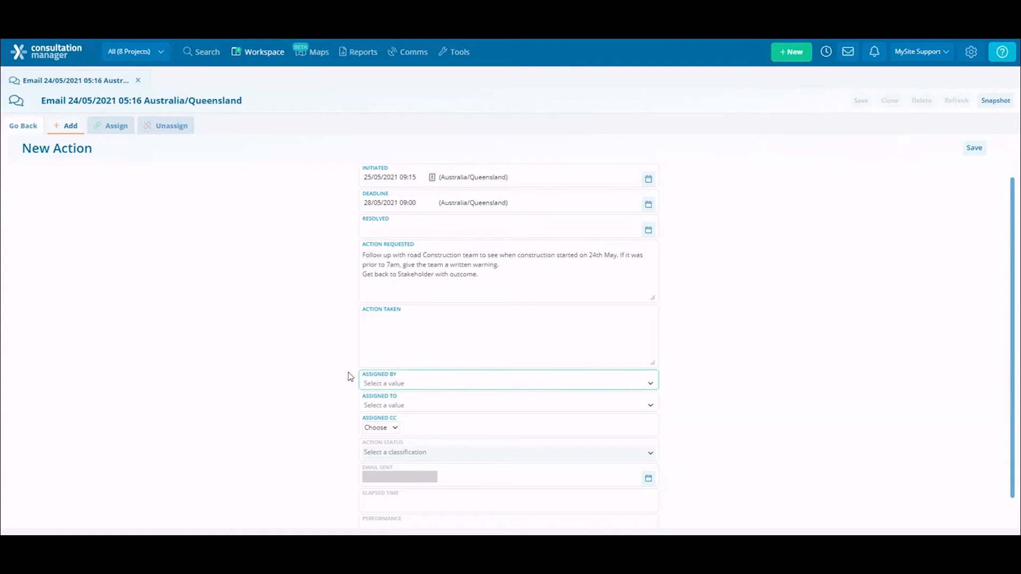
click(417, 385)
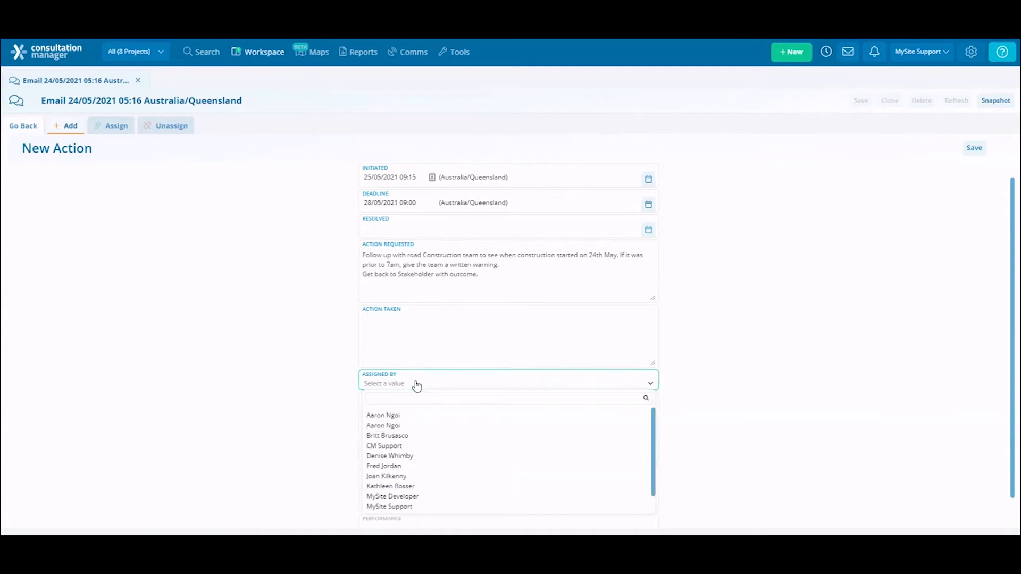
click(431, 385)
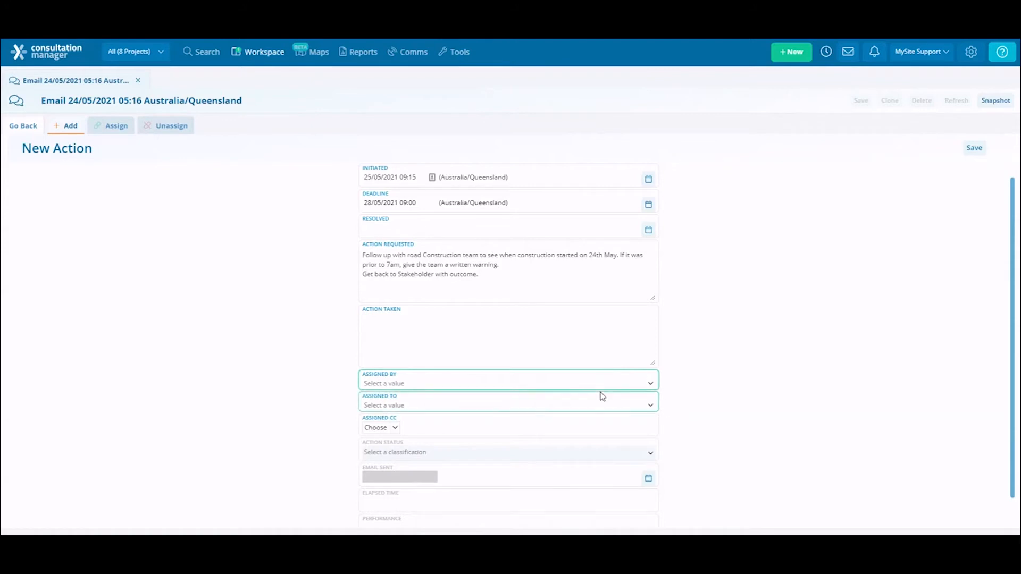
click(478, 409)
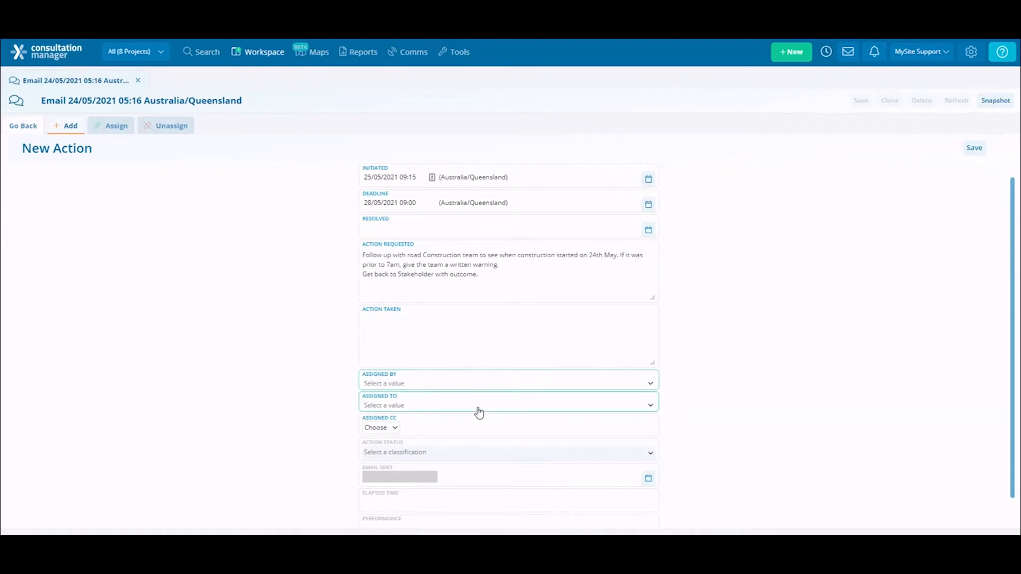
text(mys)
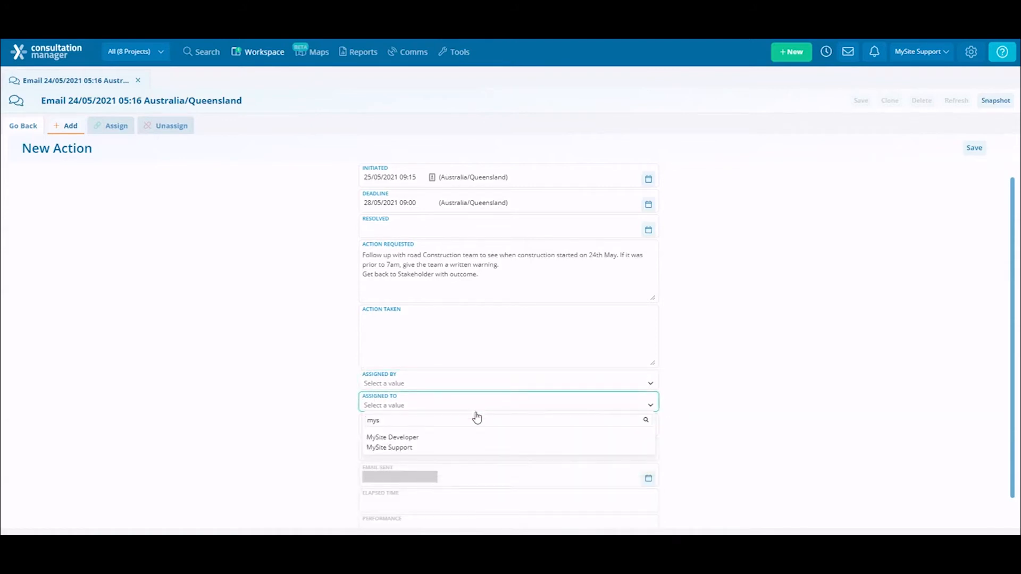
click(392, 437)
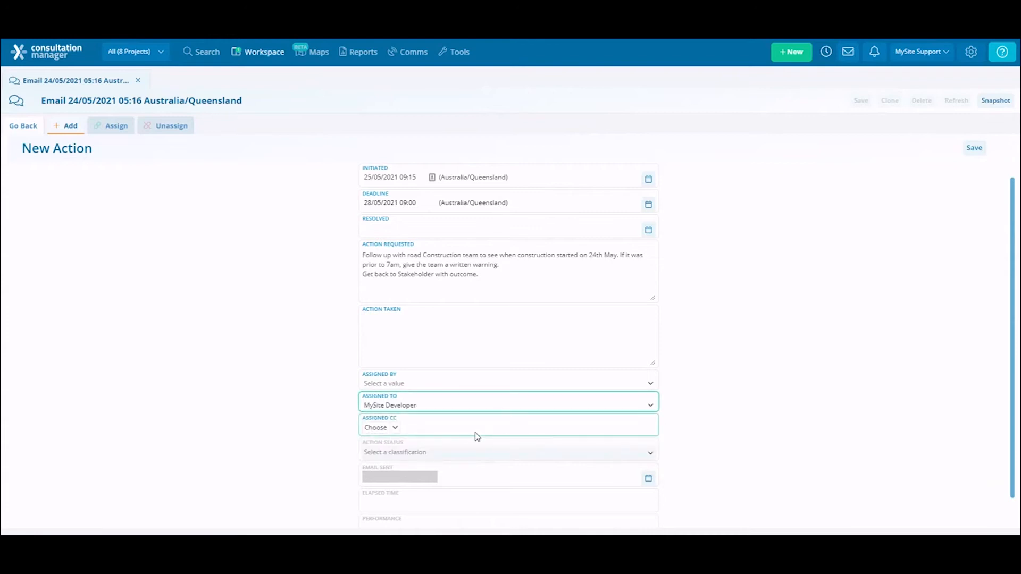
click(395, 429)
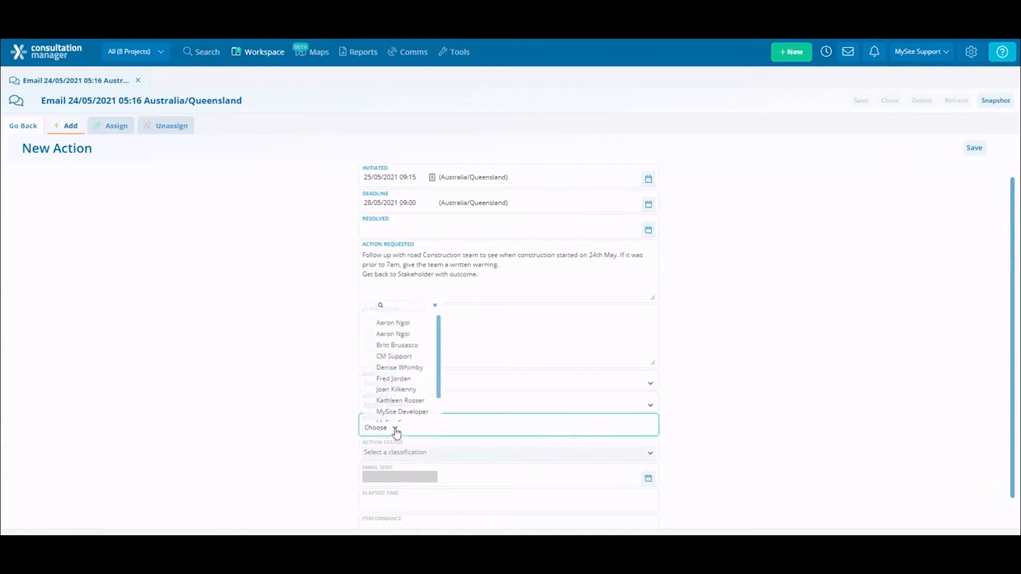
click(372, 359)
click(312, 426)
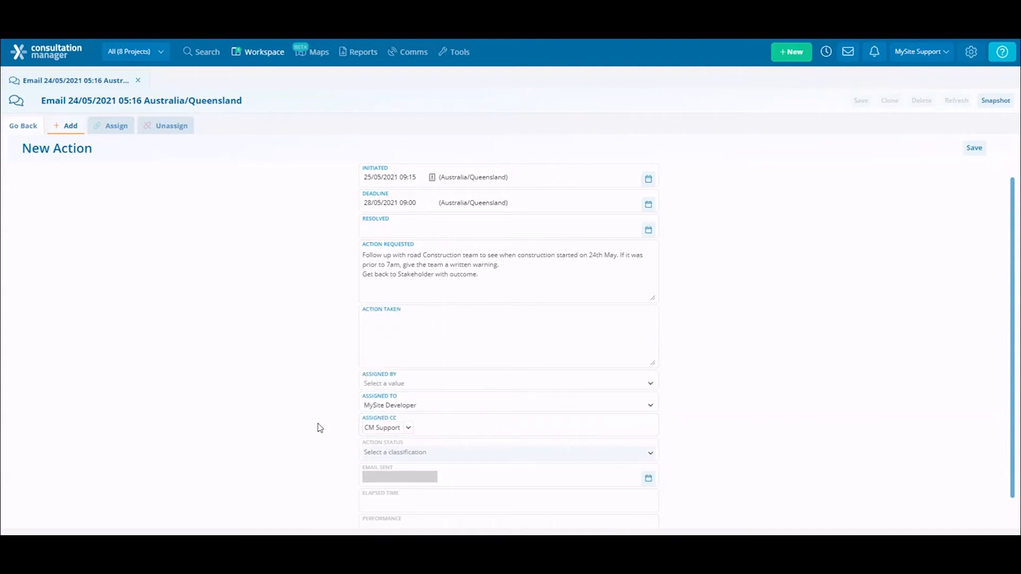
Step: Save the new action and open its record
scroll(677, 447, down, 1)
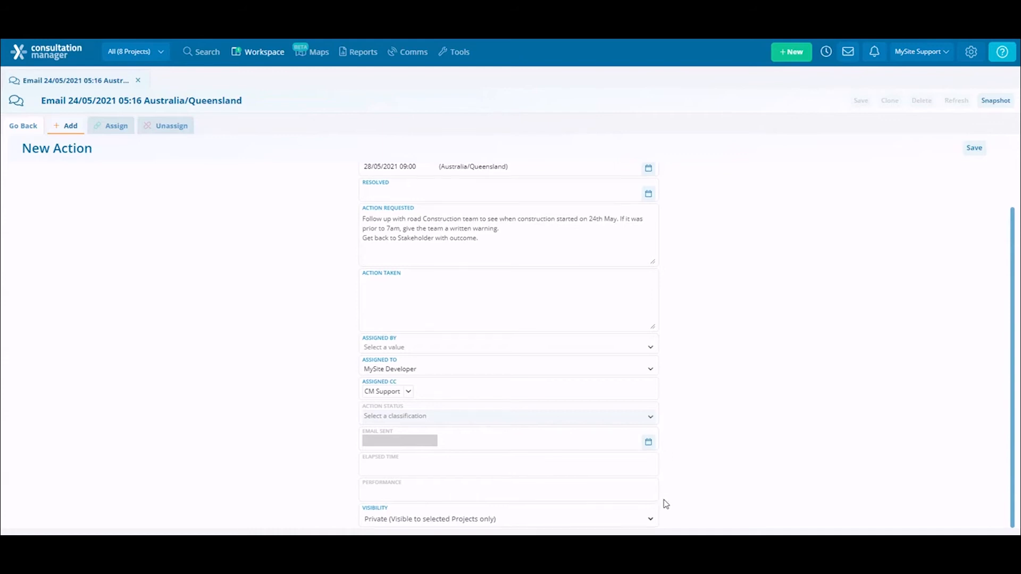
scroll(666, 504, up, 3)
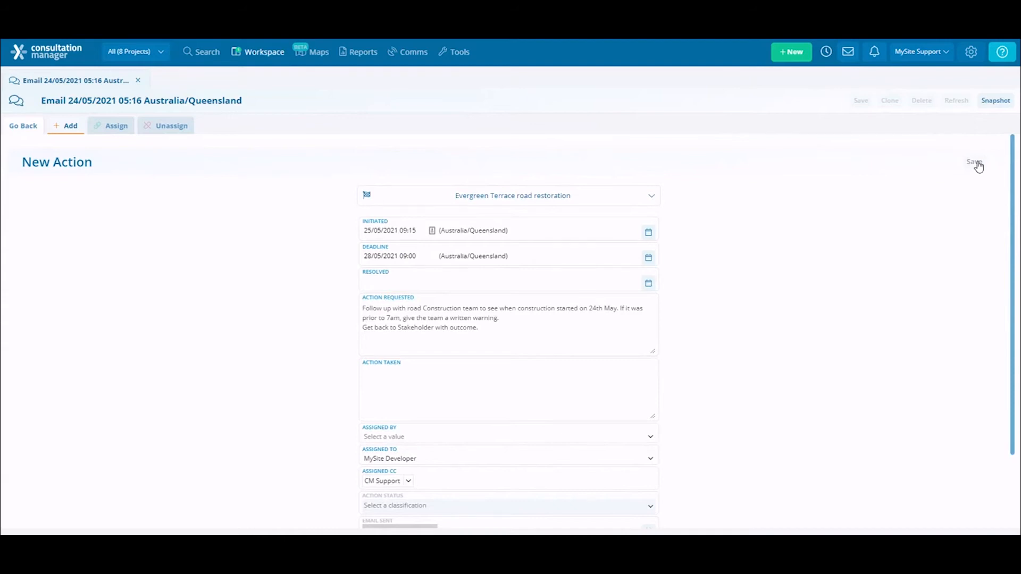
click(977, 164)
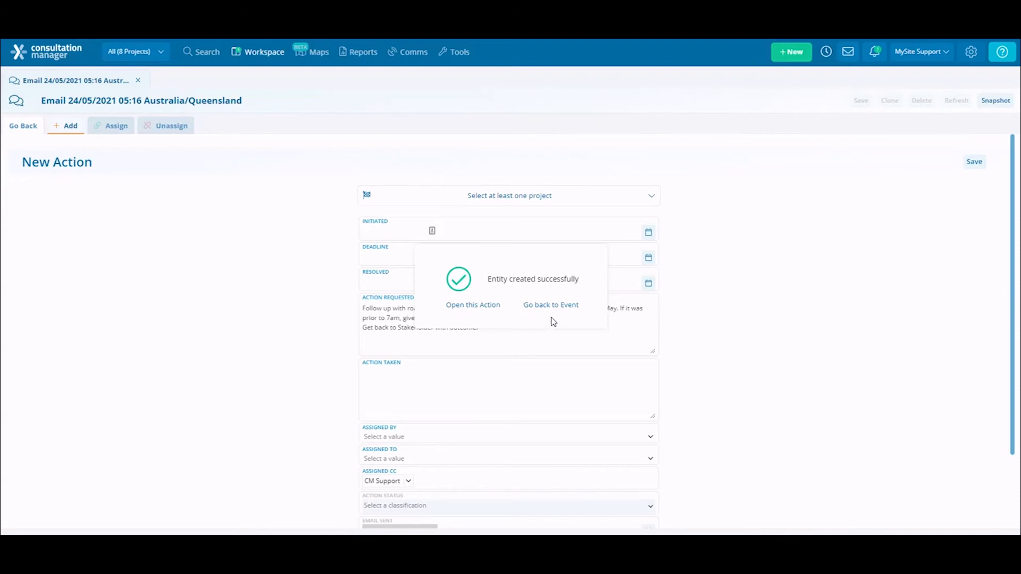
click(471, 306)
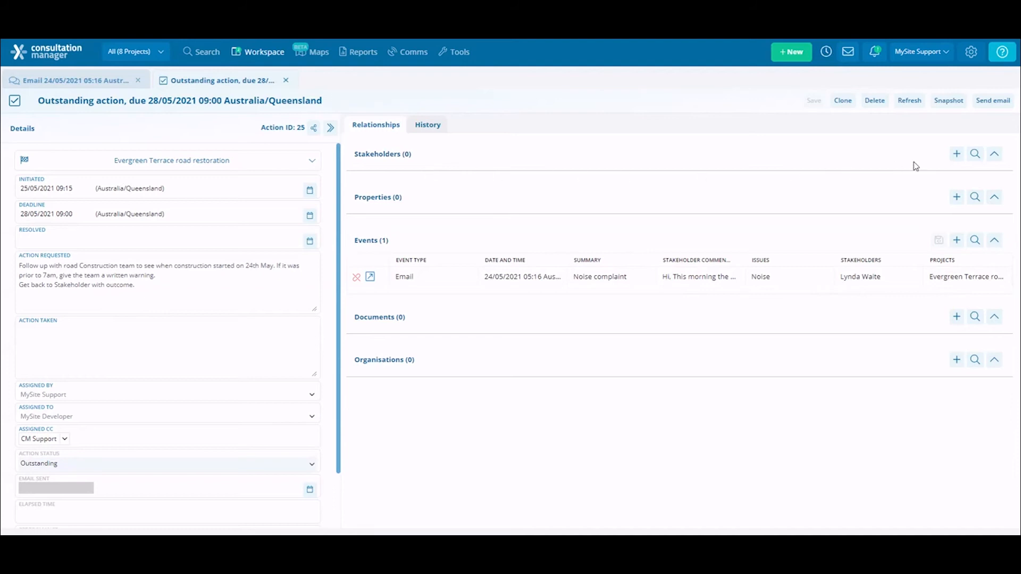
Step: Find the complaining stakeholder by last name, link them to the action, and return to the action record
click(956, 155)
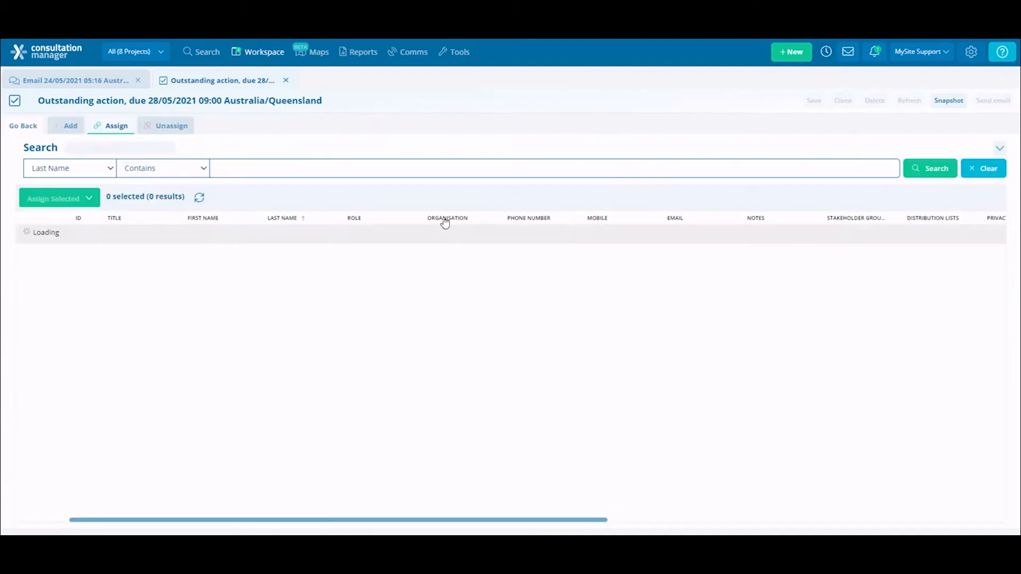
text(waite)
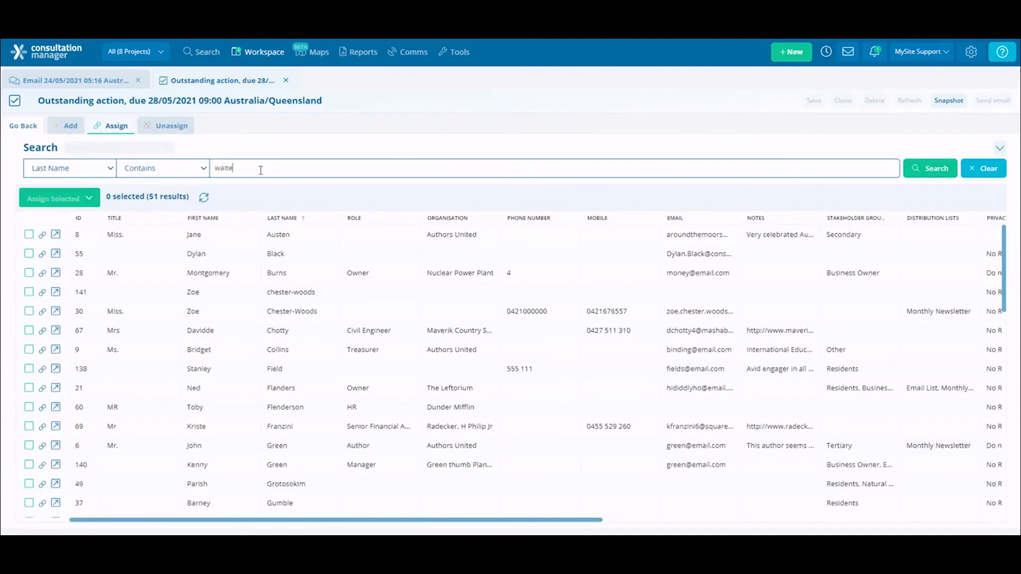
click(916, 175)
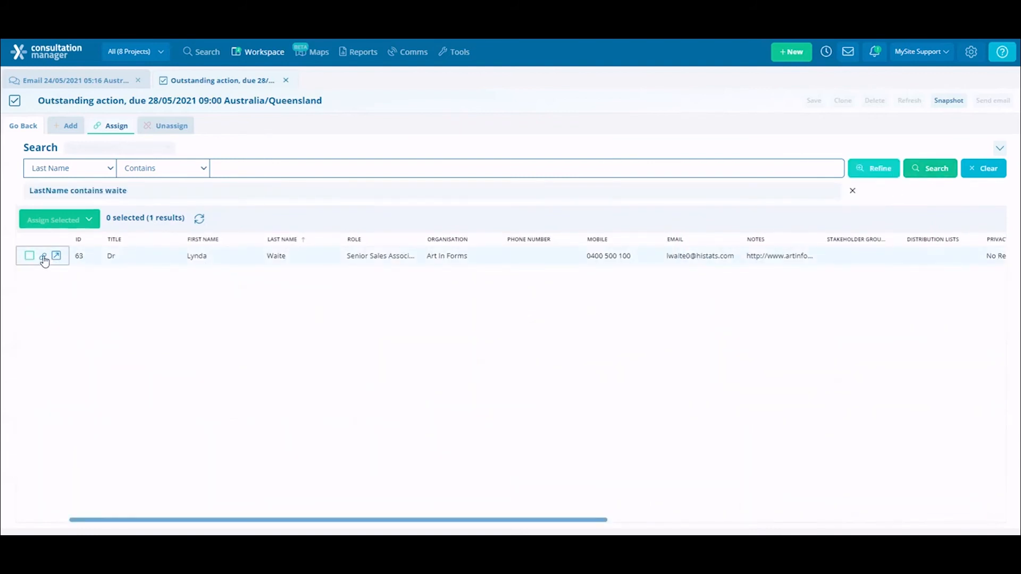
click(43, 258)
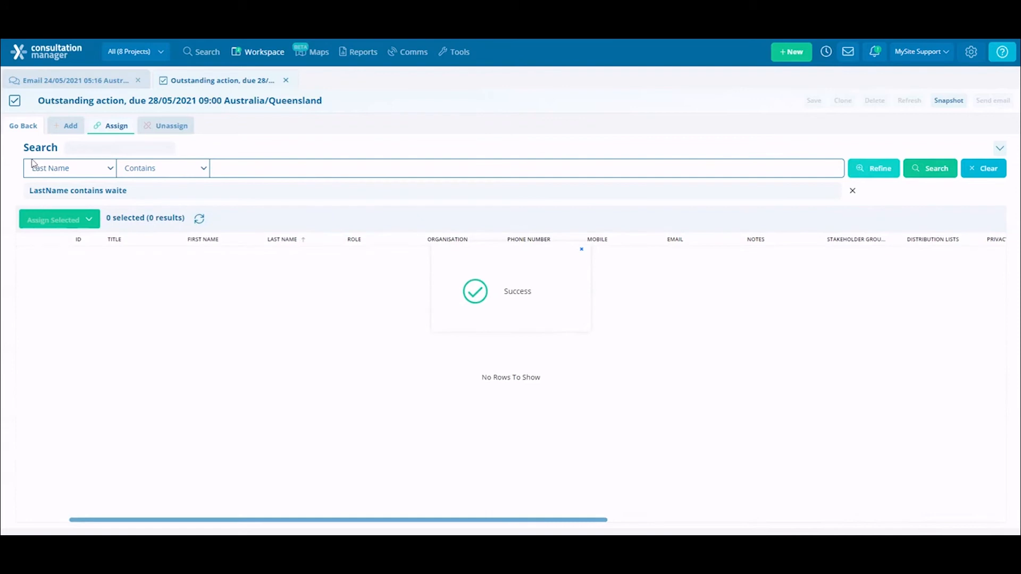
click(24, 127)
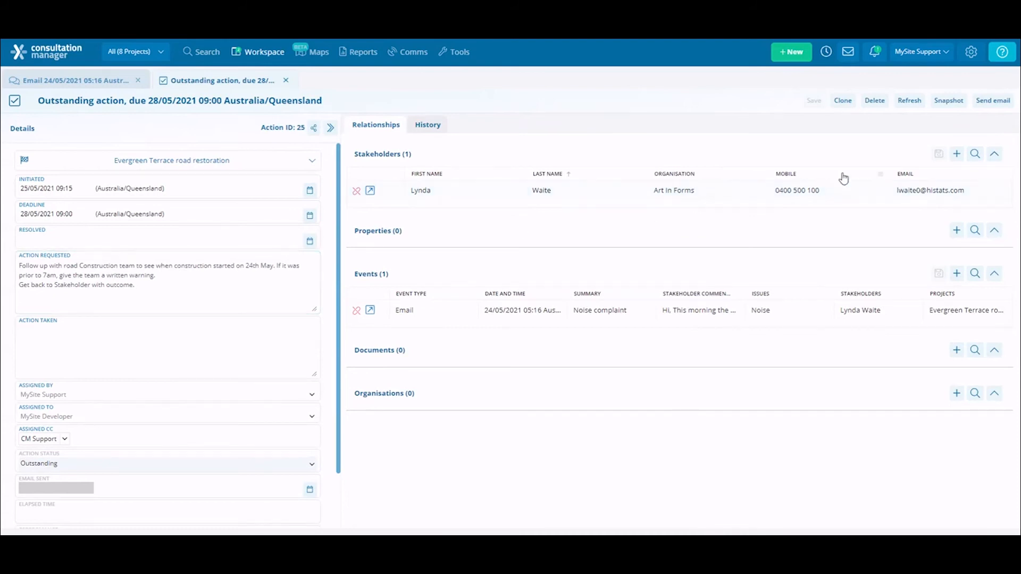
Step: Send the action's notification email to the assignee and review the resulting Action Notification message
click(992, 106)
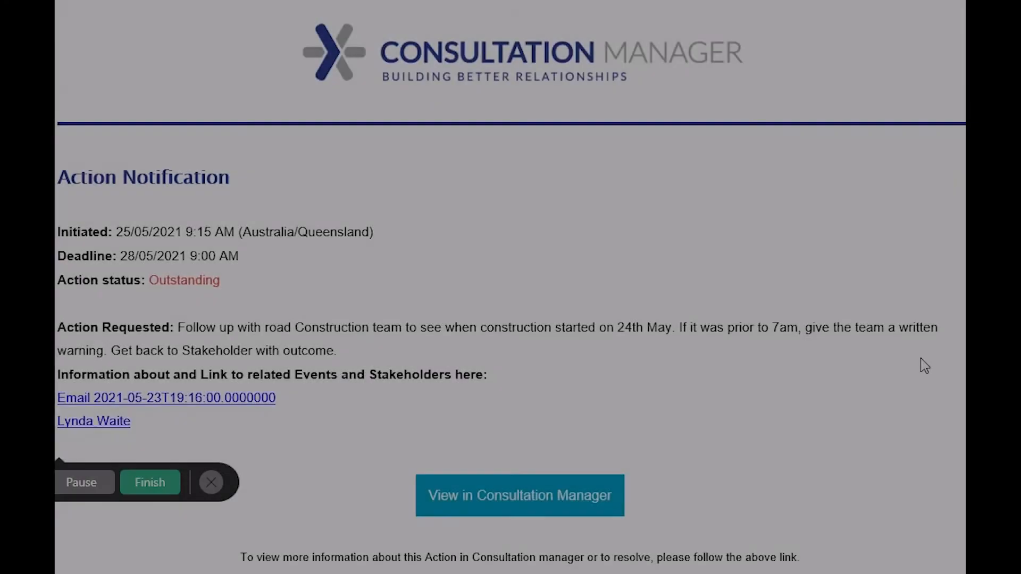
scroll(920, 362, down, 3)
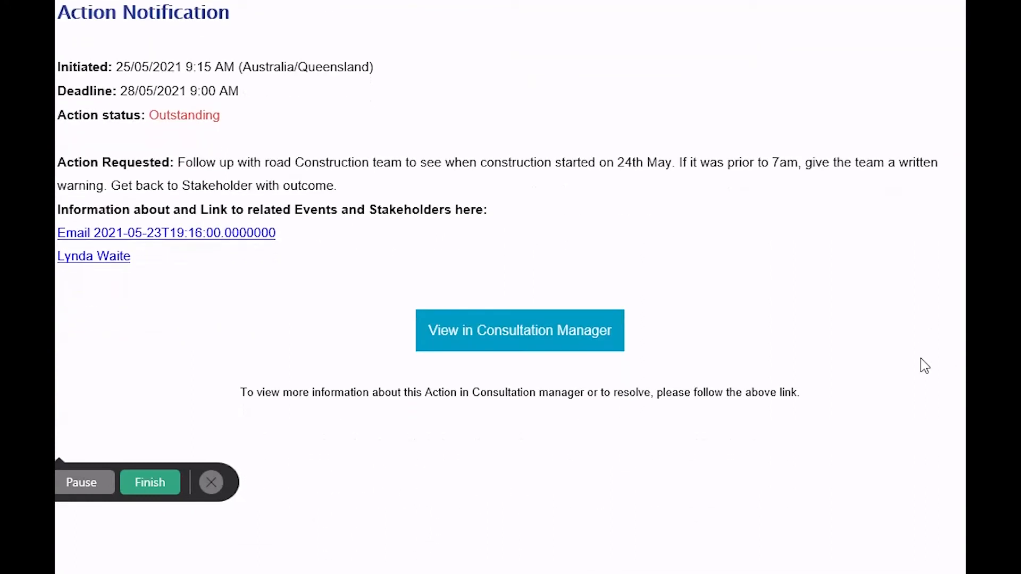
scroll(920, 358, up, 3)
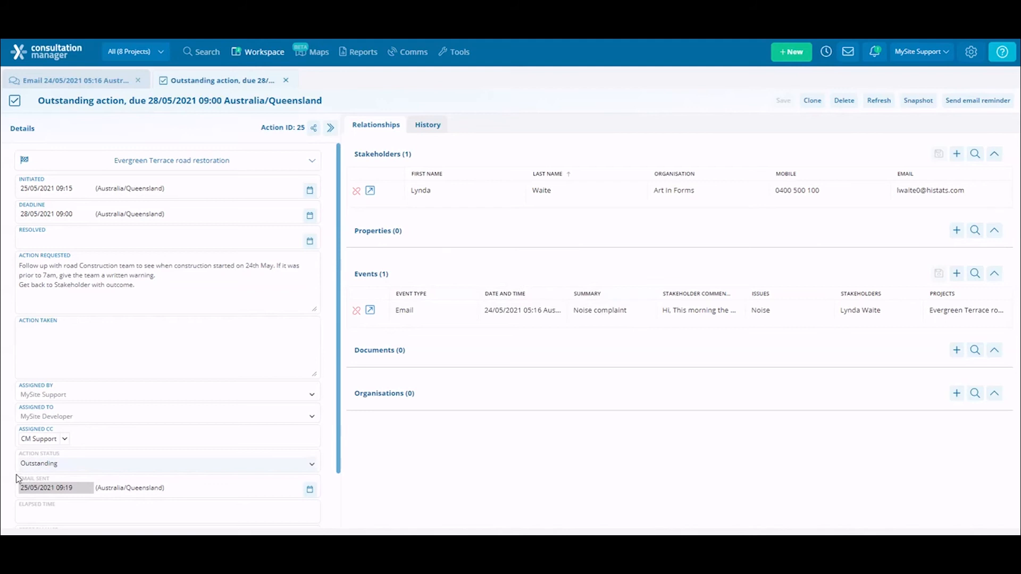
Step: Go to the home dashboard and open the task with the Thu, 28 Jan deadline
click(47, 55)
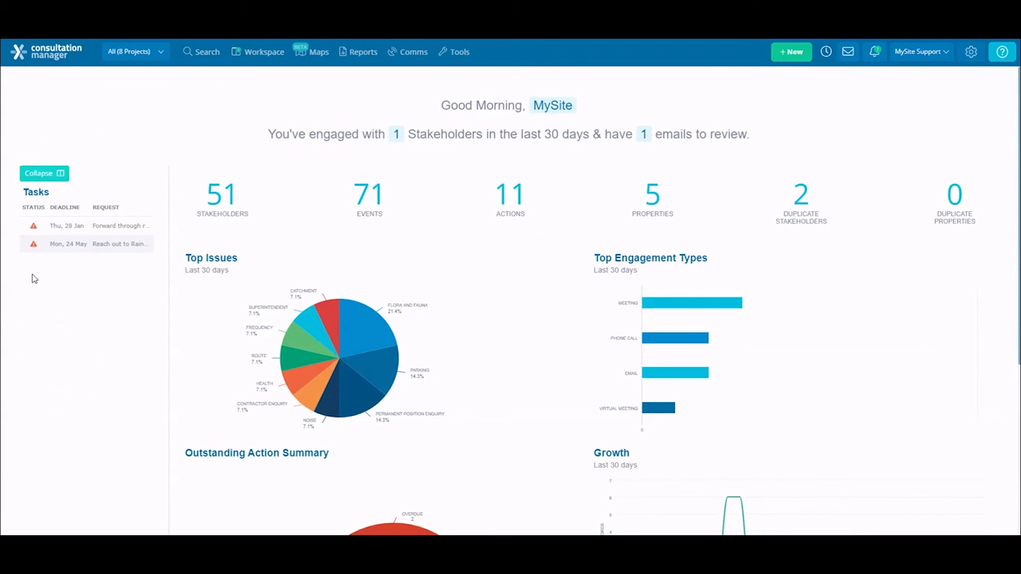
click(33, 226)
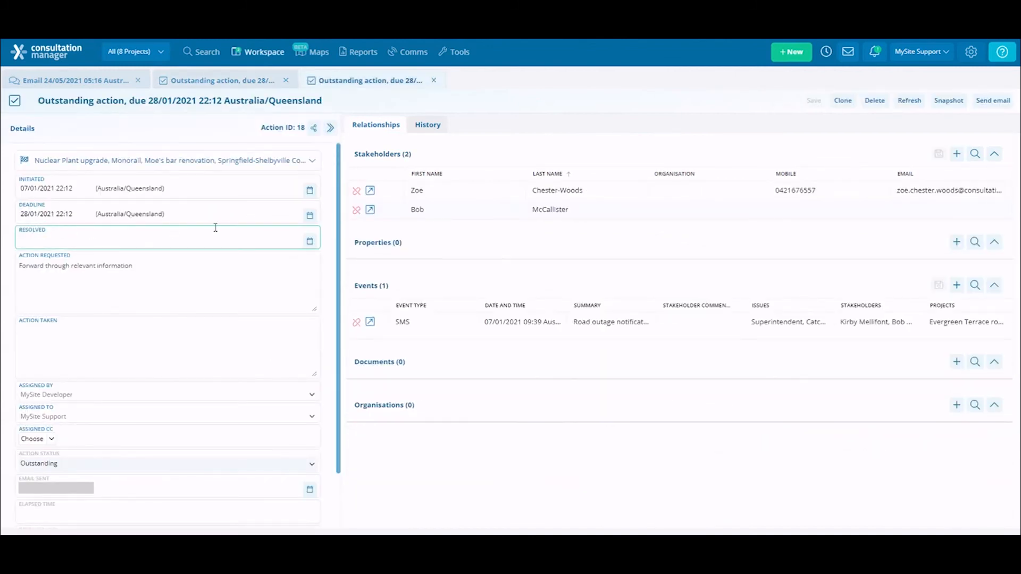
Step: Open the search grid and switch the searched record type to Actions
click(204, 53)
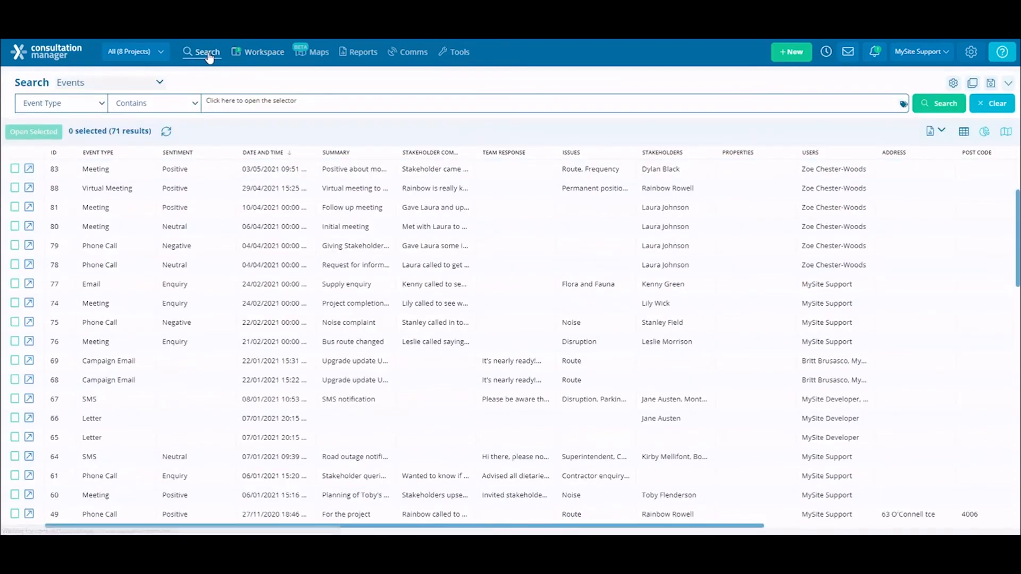
click(111, 89)
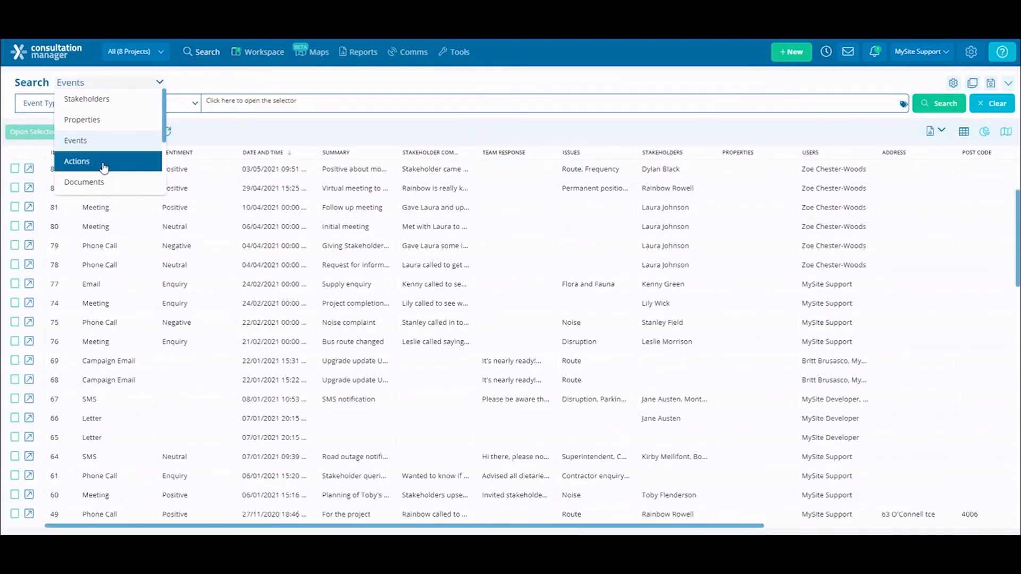
click(104, 162)
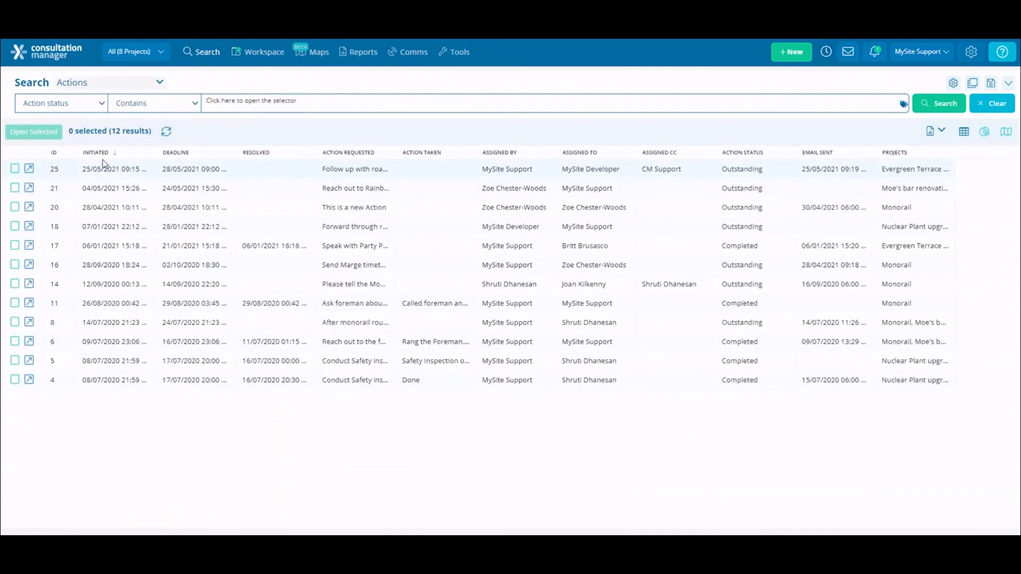
Step: Search for actions related to Assigned To Users whose last name contains "Support"
click(89, 109)
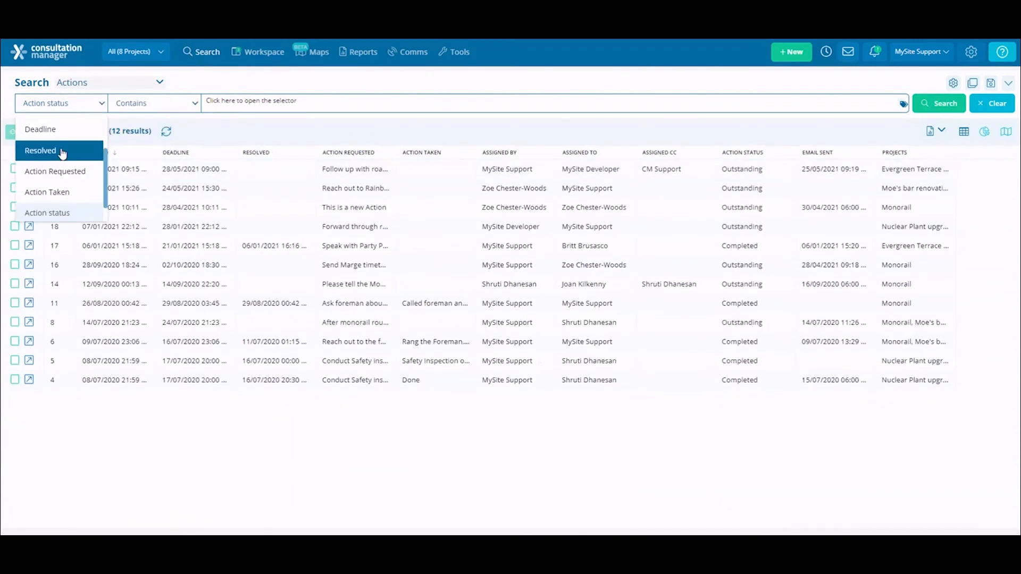
scroll(58, 146, up, 3)
click(51, 129)
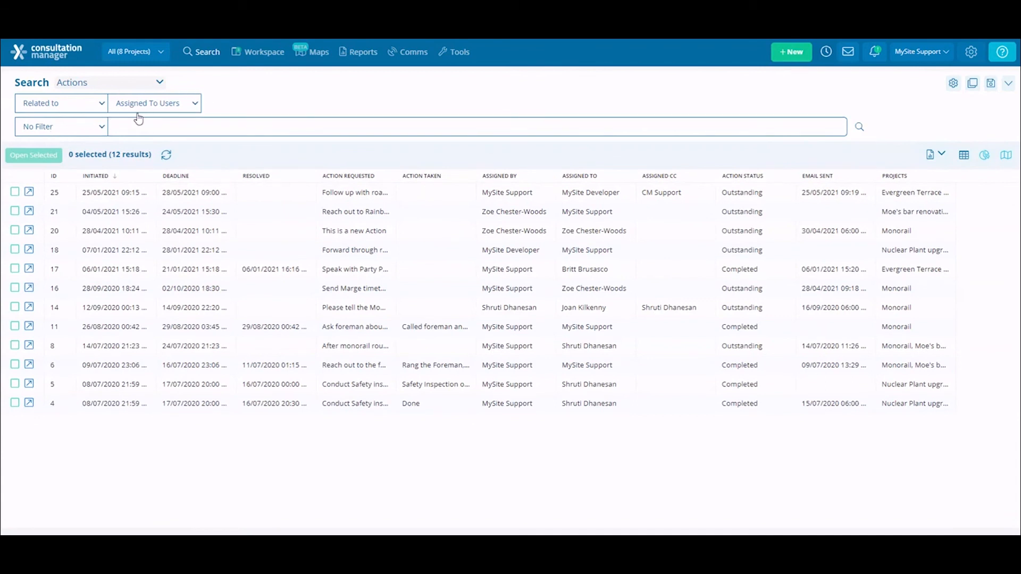
click(84, 136)
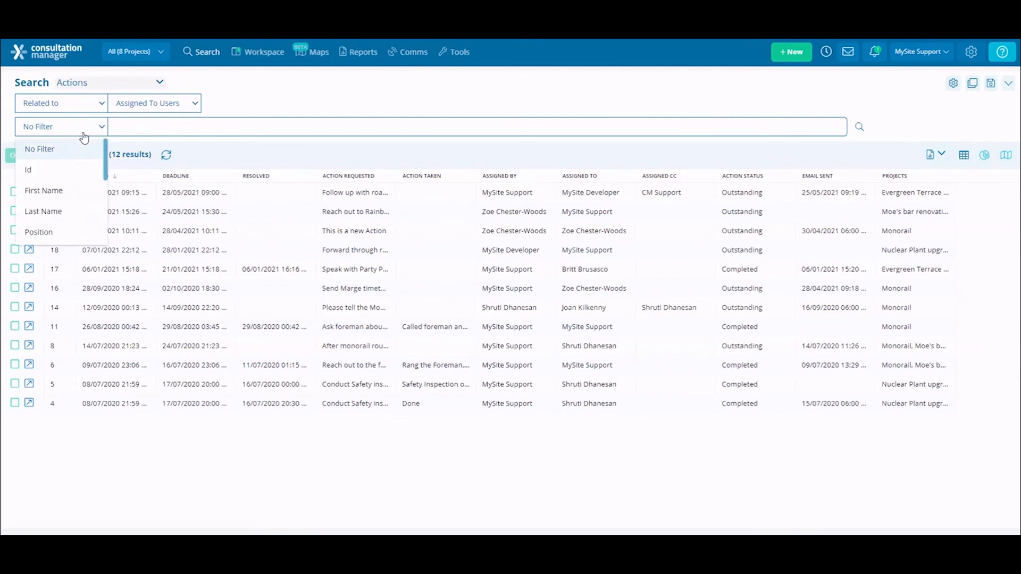
click(68, 215)
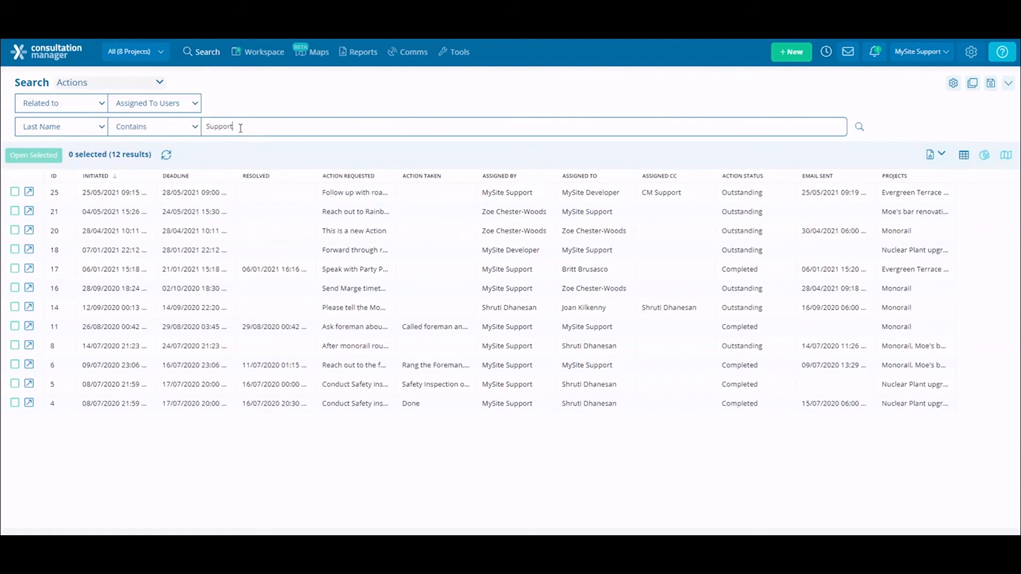
click(860, 128)
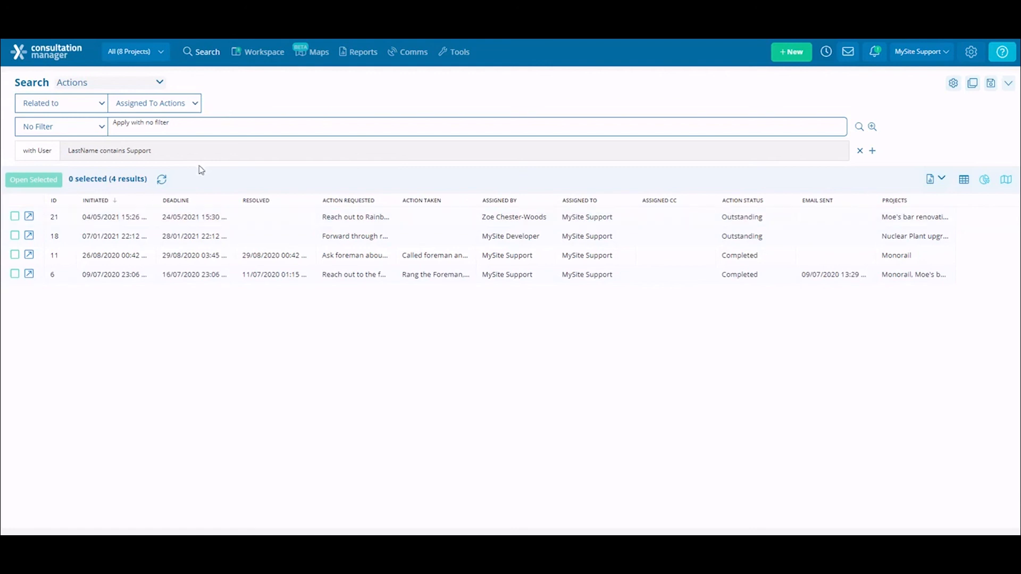
Step: In the action due 28/05/2021, record the action taken: new staff member started before 7am, mandatory re-training and informal warning given, stakeholder followed up and satisfied
click(261, 56)
click(217, 80)
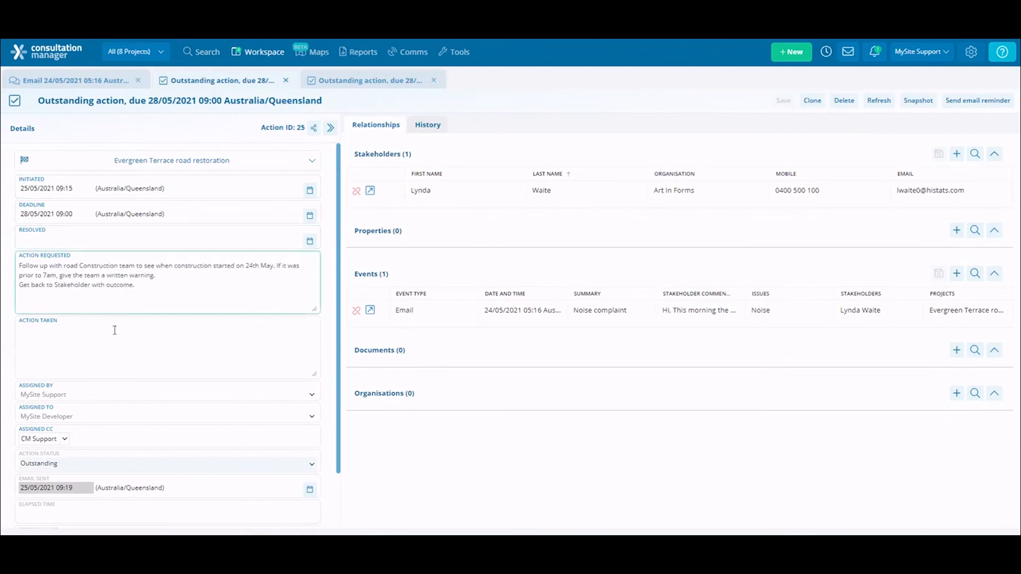
click(73, 333)
text(Road construction team advised they had a new staff member who began working with noisy machinery prior to 7am. That staff member is undertaking mandatory re-training and getting an informal warning. Followed up with Stakeholder who was satisfied with the outcome.)
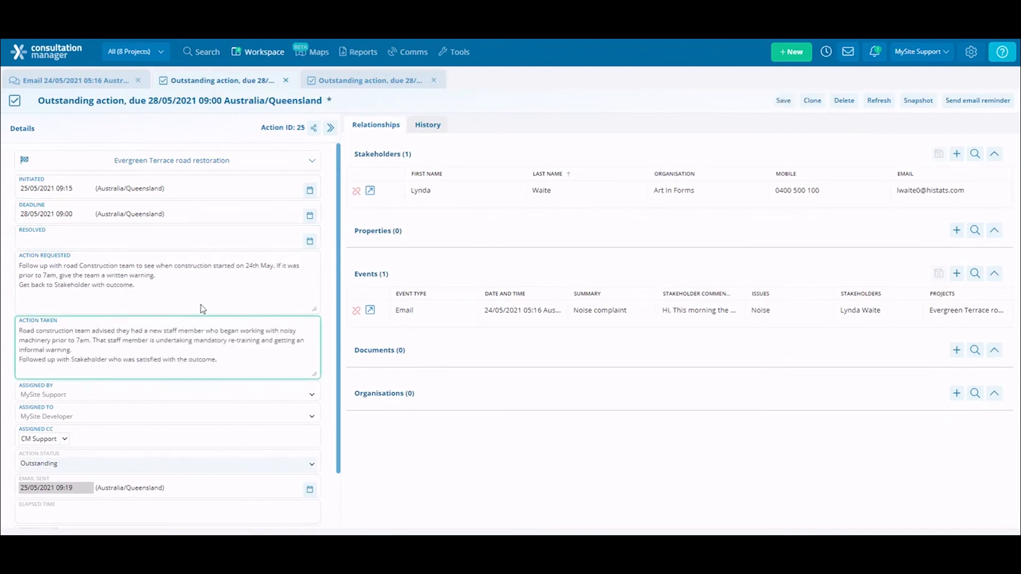
Step: Set the action's resolved date to 26/05/2021 09:20 and save the record
click(309, 240)
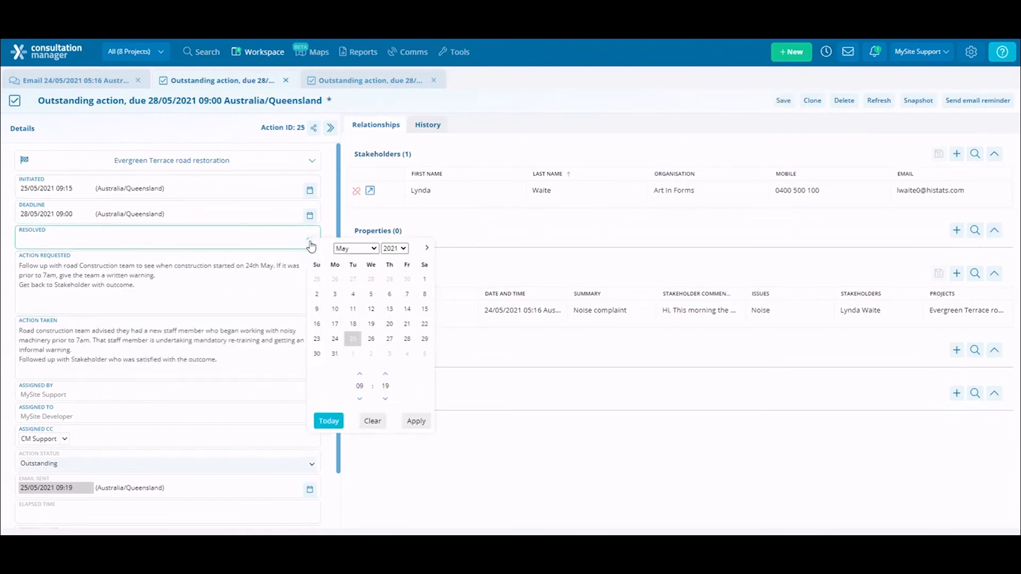
click(371, 339)
click(385, 375)
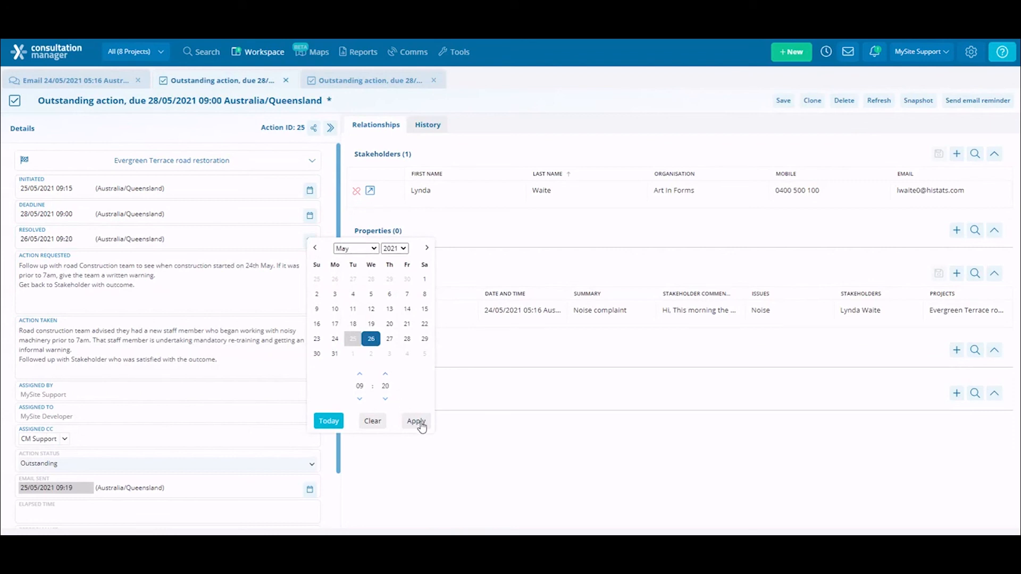
click(416, 422)
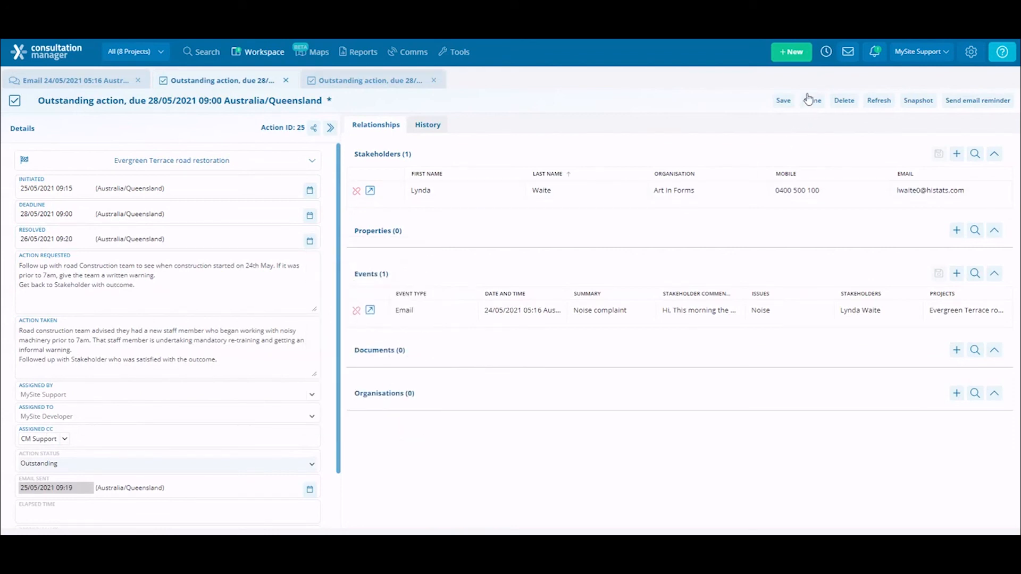
click(788, 105)
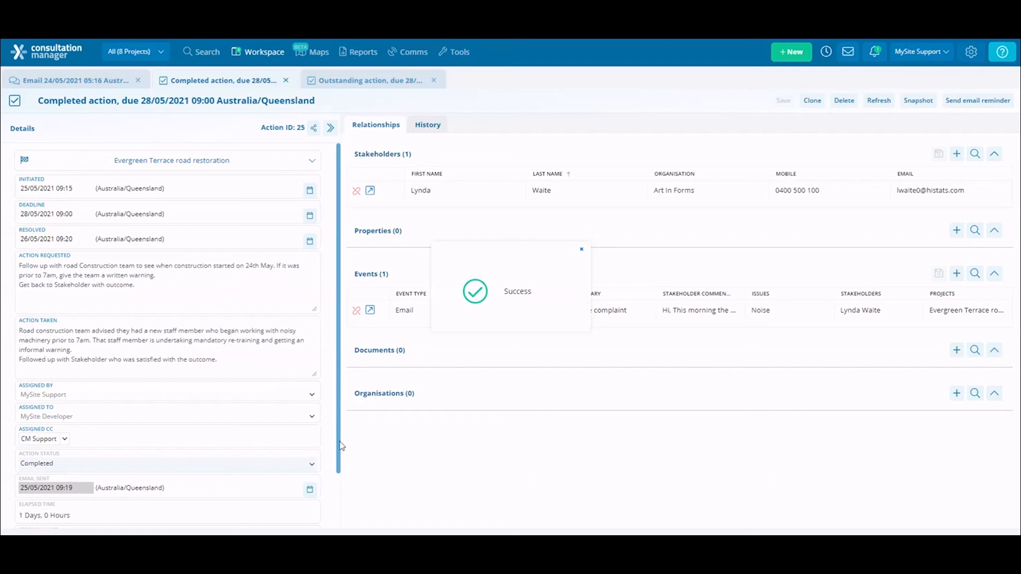
Step: Review the saved action's status, elapsed time and performance, and open the online support site
scroll(338, 472, down, 2)
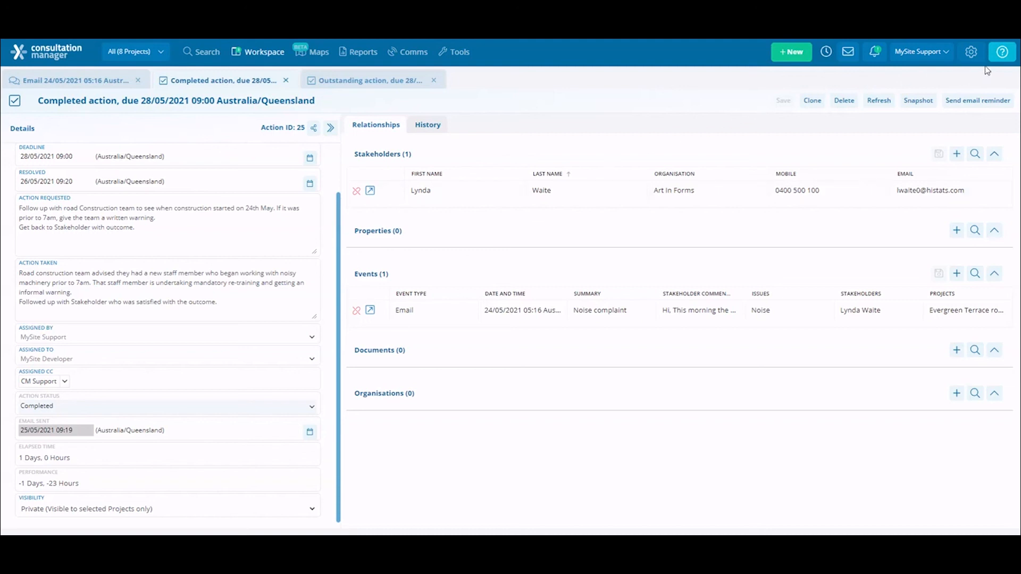
click(1004, 56)
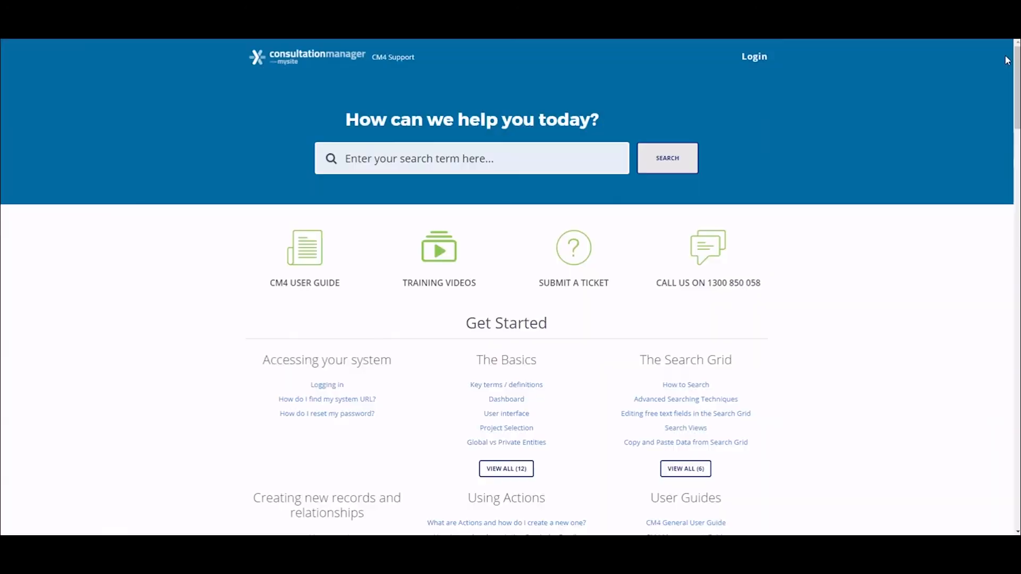